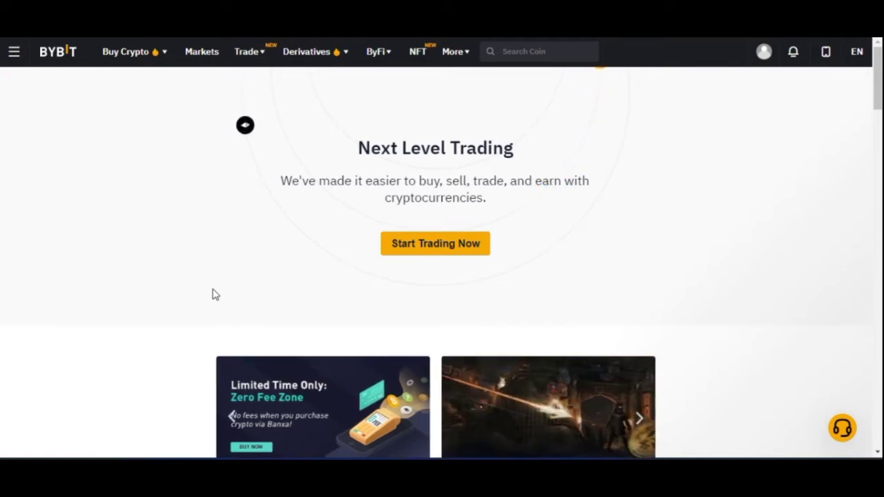
Go to the Spot Account page through the menu's Assets section
{"action": "mouse_move", "coordinate": [148, 54]}
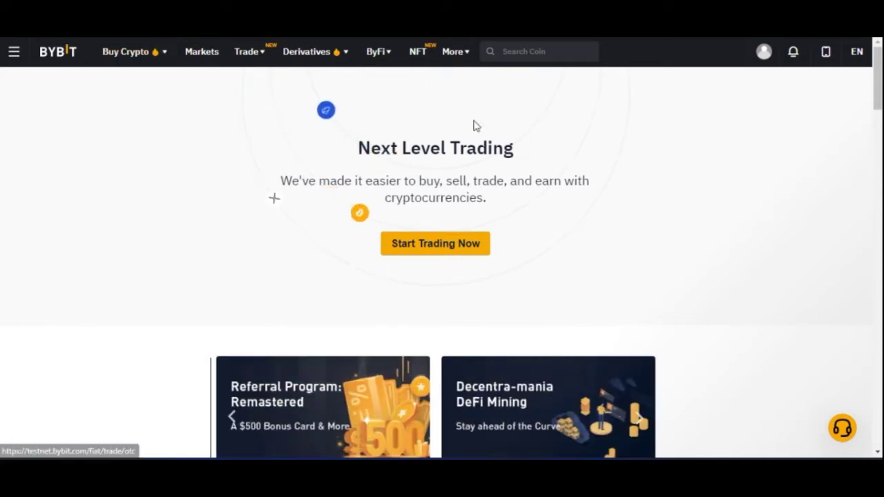
{"action": "mouse_move", "coordinate": [379, 51]}
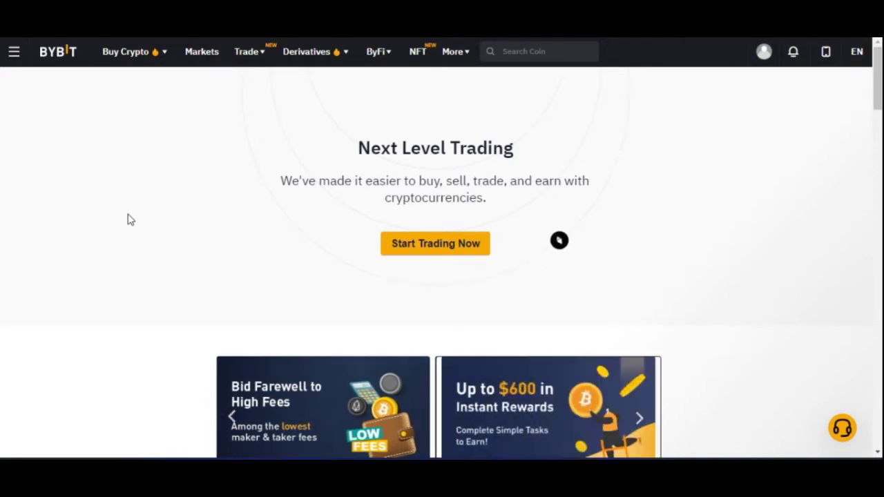
{"action": "scroll", "coordinate": [162, 241], "scroll_direction": "down", "scroll_amount": 2}
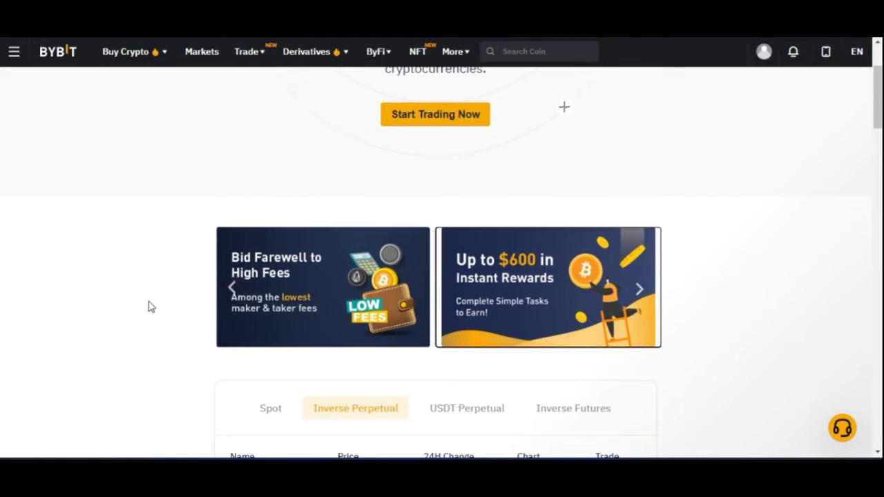
{"action": "scroll", "coordinate": [150, 307], "scroll_direction": "up", "scroll_amount": 2}
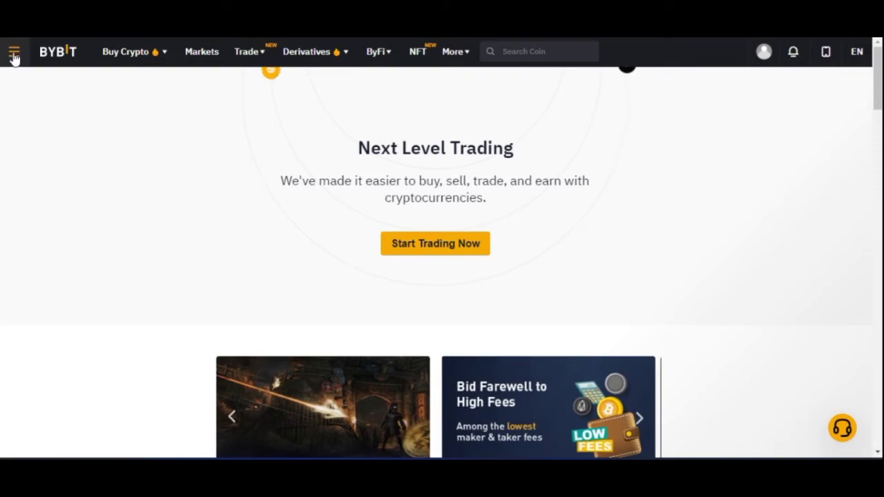
{"action": "left_click", "coordinate": [14, 58]}
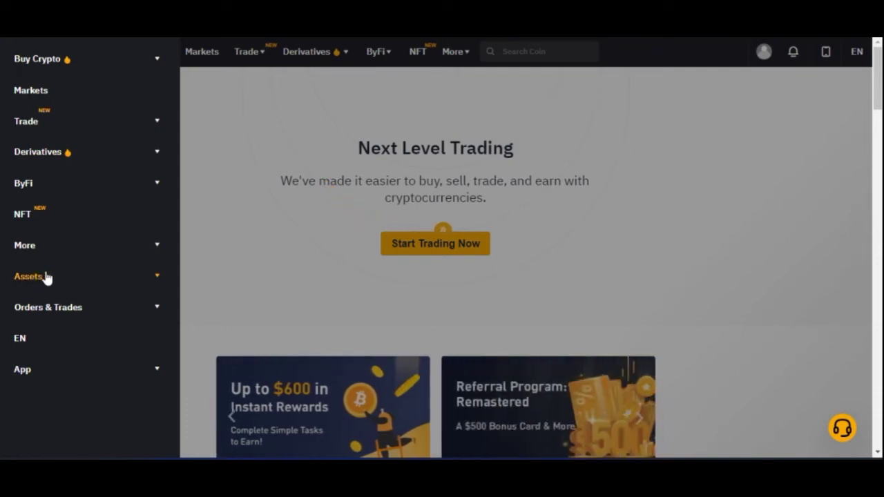
{"action": "left_click", "coordinate": [39, 277]}
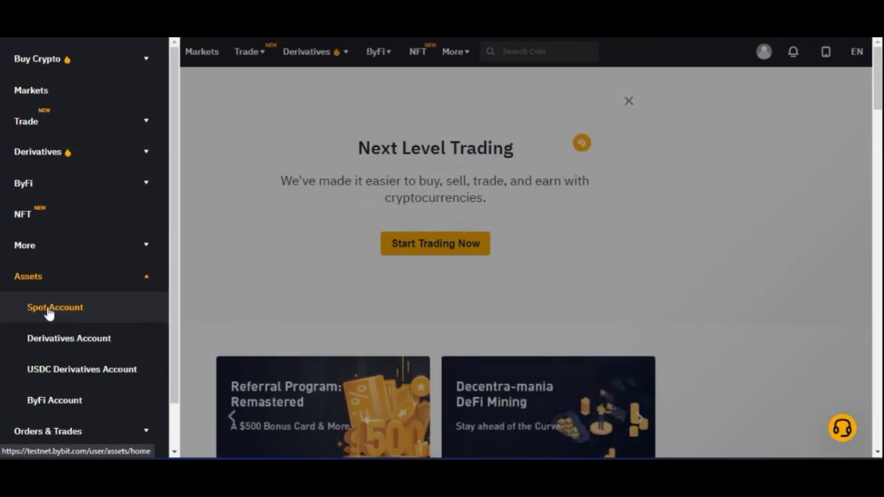
{"action": "left_click", "coordinate": [52, 310]}
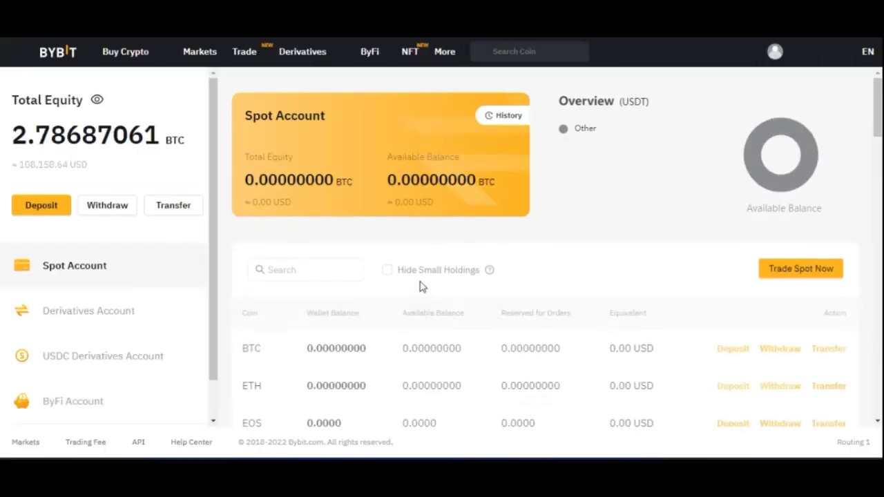
Mask Total Equity and the BTC, ETH, EOS coin balances as asterisks
{"action": "left_click", "coordinate": [97, 101]}
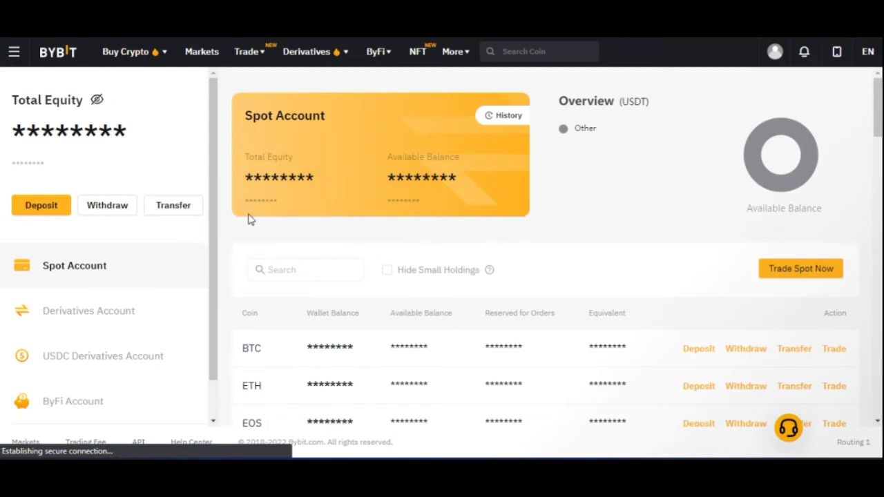
{"action": "scroll", "coordinate": [290, 289], "scroll_direction": "down", "scroll_amount": 2}
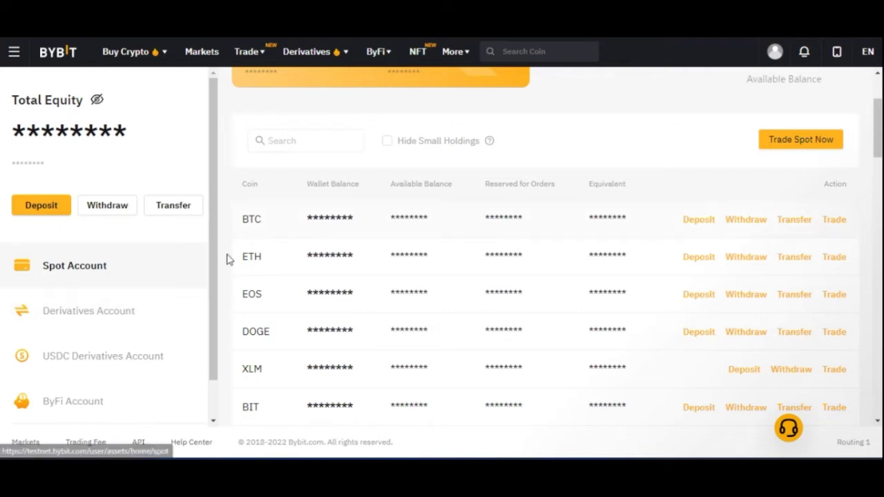
{"action": "scroll", "coordinate": [387, 276], "scroll_direction": "up", "scroll_amount": 3}
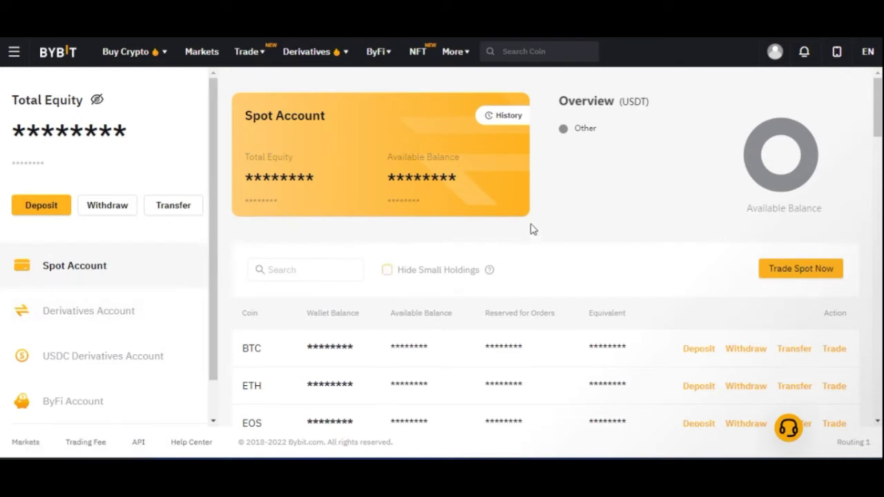
Start a withdrawal and confirm its security conditions prompt
{"action": "left_click", "coordinate": [119, 206]}
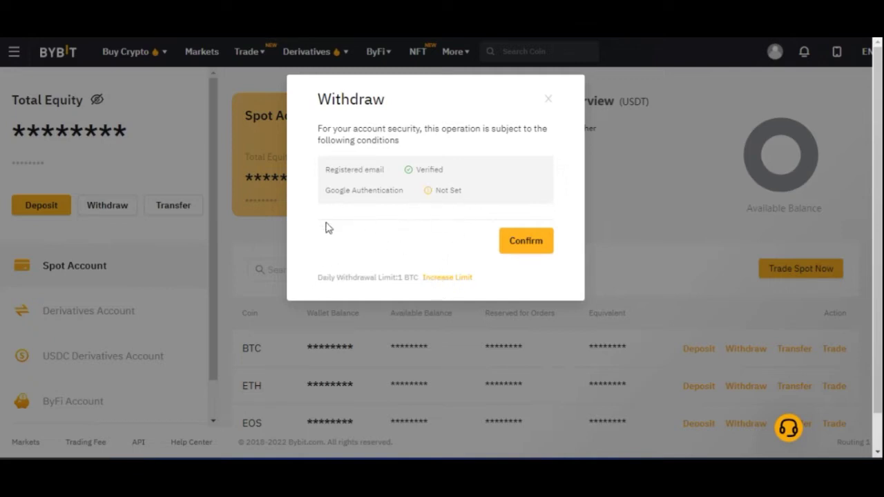
{"action": "left_click", "coordinate": [520, 247]}
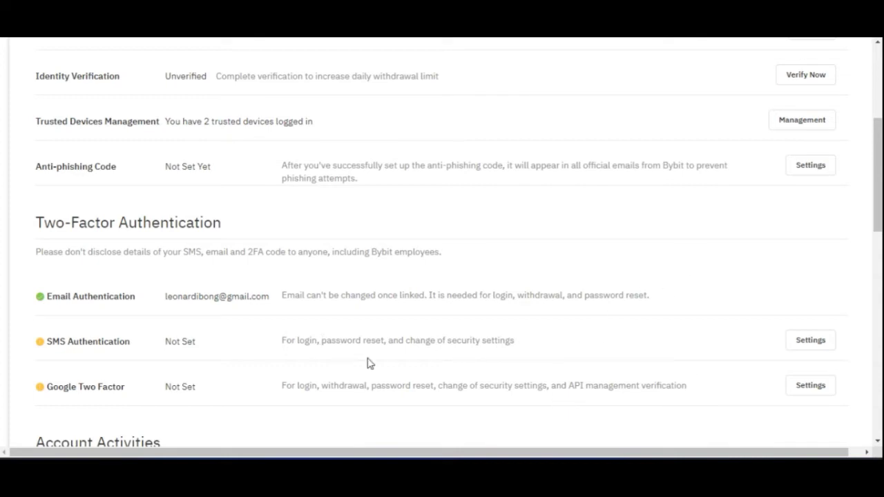
Open Google Two Factor settings from the account security page
{"action": "scroll", "coordinate": [366, 326], "scroll_direction": "down", "scroll_amount": 1}
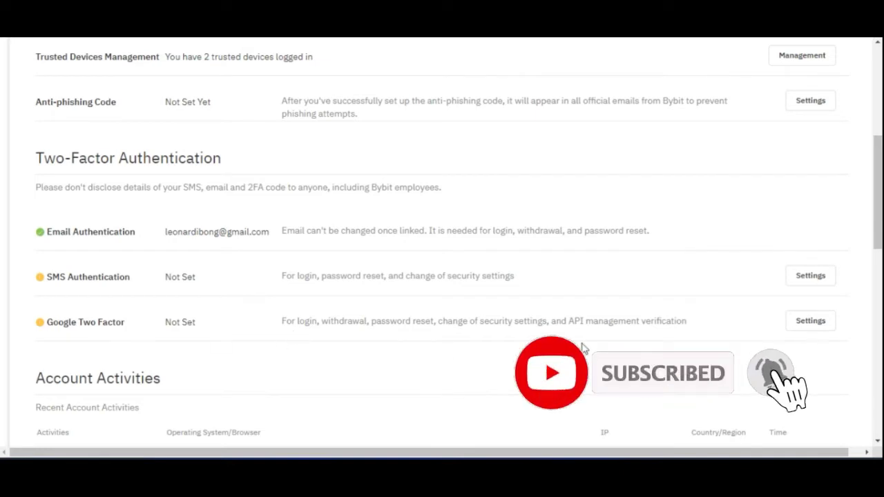
{"action": "left_click", "coordinate": [807, 328]}
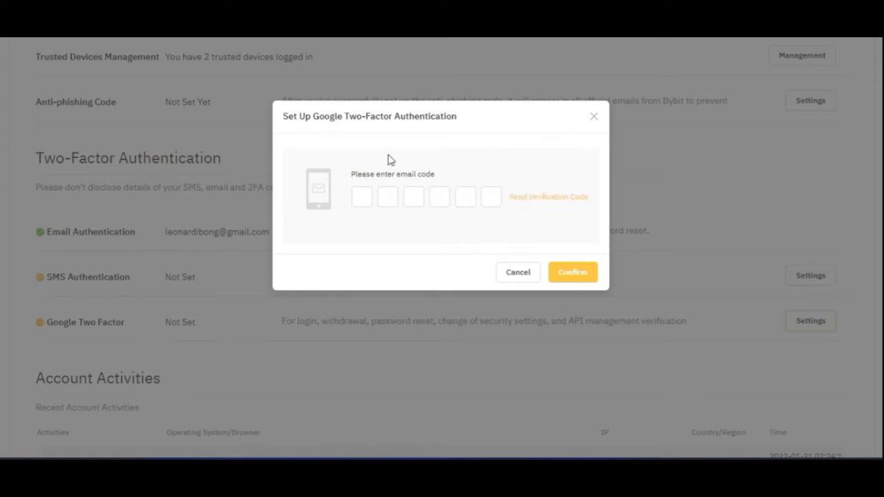
Request the email verification code and pass the slider puzzle check
{"action": "left_click", "coordinate": [538, 200]}
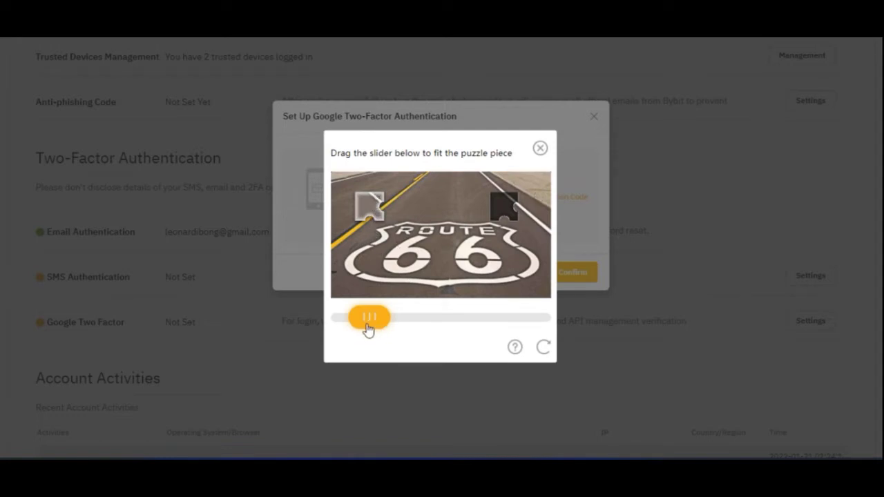
{"action": "mouse_move", "coordinate": [369, 320]}
{"action": "left_mouse_down"}
{"action": "mouse_move", "coordinate": [389, 320]}
{"action": "mouse_move", "coordinate": [379, 321]}
{"action": "left_mouse_up"}
{"action": "left_click_drag", "start_coordinate": [380, 209], "coordinate": [504, 291]}
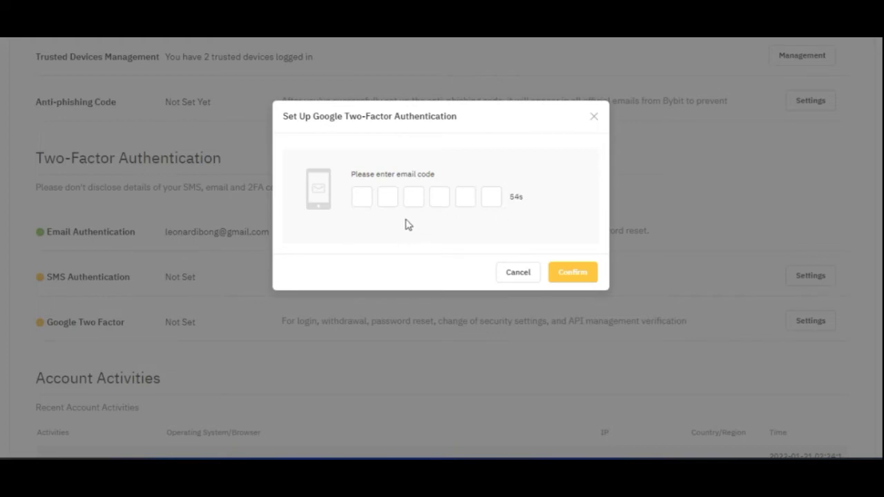
{"action": "key", "text": "ctrl+Tab"}
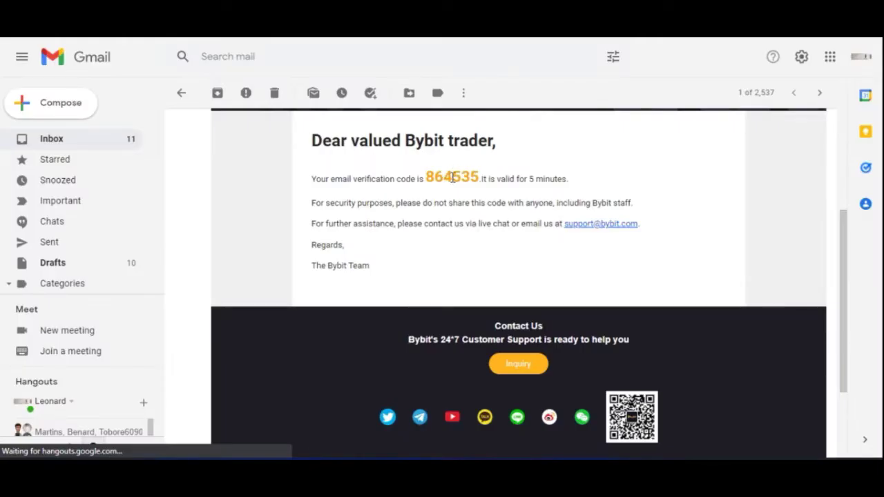
Copy the six-digit verification code from the Bybit email in Gmail
{"action": "double_click", "coordinate": [452, 178]}
{"action": "right_click", "coordinate": [453, 179]}
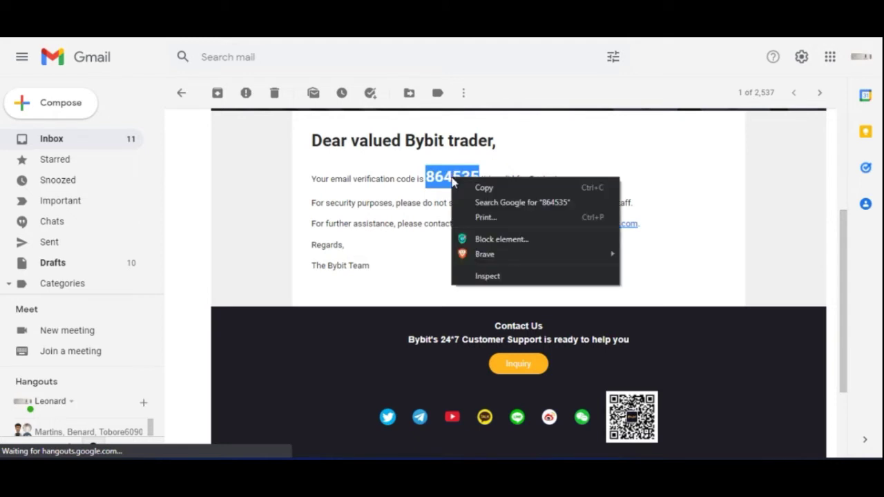
{"action": "left_click", "coordinate": [477, 190]}
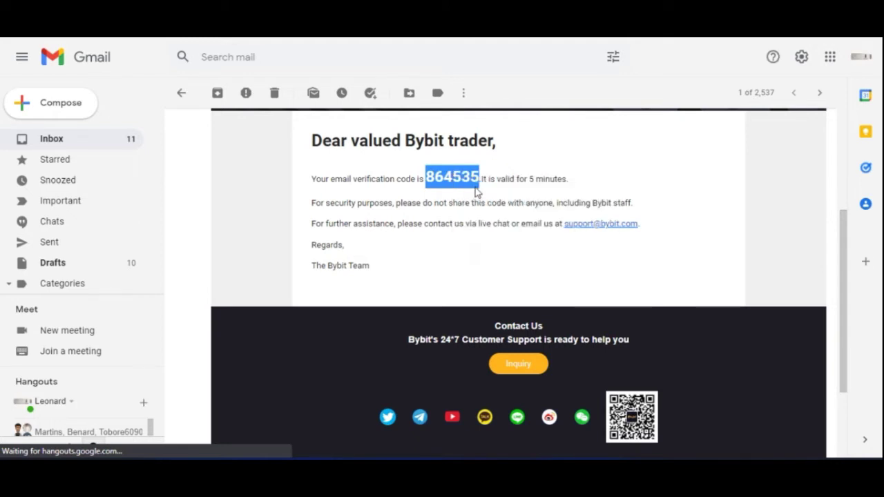
{"action": "left_click", "coordinate": [475, 192]}
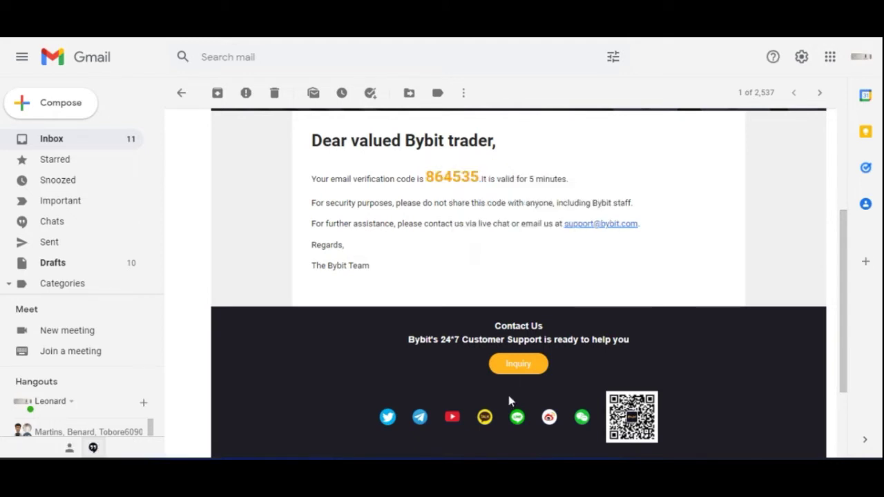
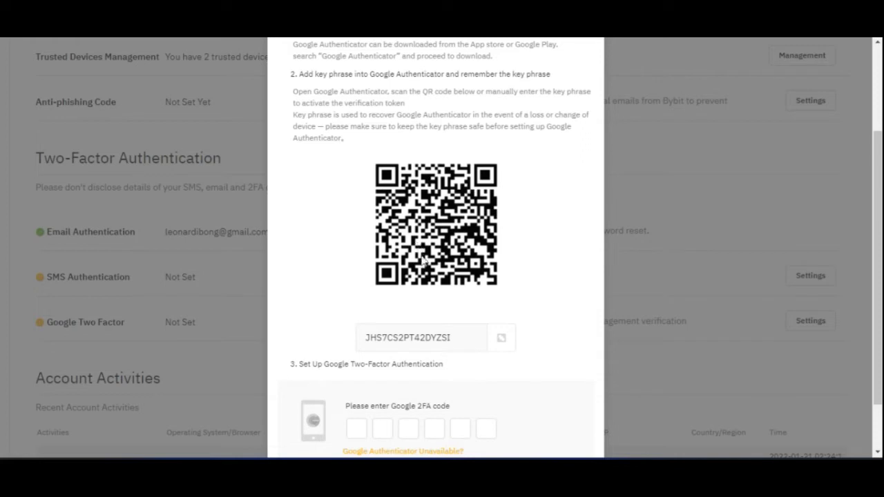
{"action": "scroll", "coordinate": [461, 286], "scroll_direction": "up", "scroll_amount": 1}
{"action": "scroll", "coordinate": [461, 287], "scroll_direction": "up", "scroll_amount": 1}
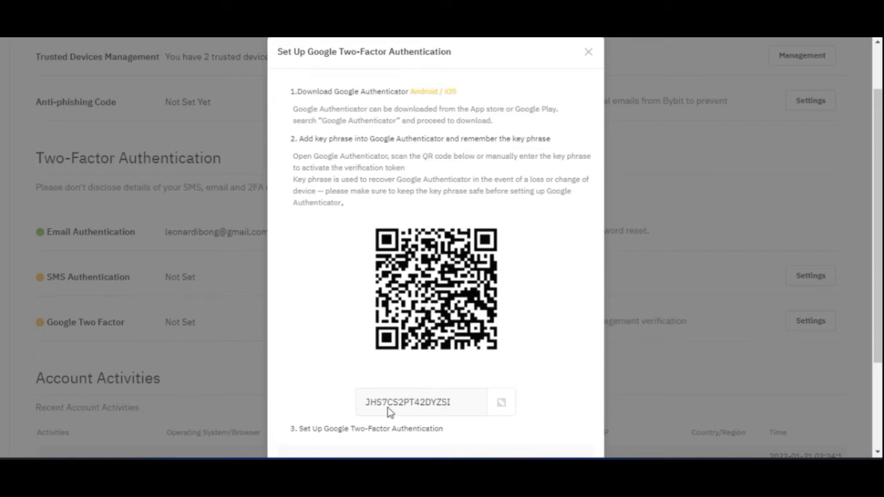
{"action": "left_click_drag", "start_coordinate": [366, 407], "coordinate": [409, 408]}
{"action": "left_click", "coordinate": [425, 404]}
{"action": "scroll", "coordinate": [452, 342], "scroll_direction": "down", "scroll_amount": 2}
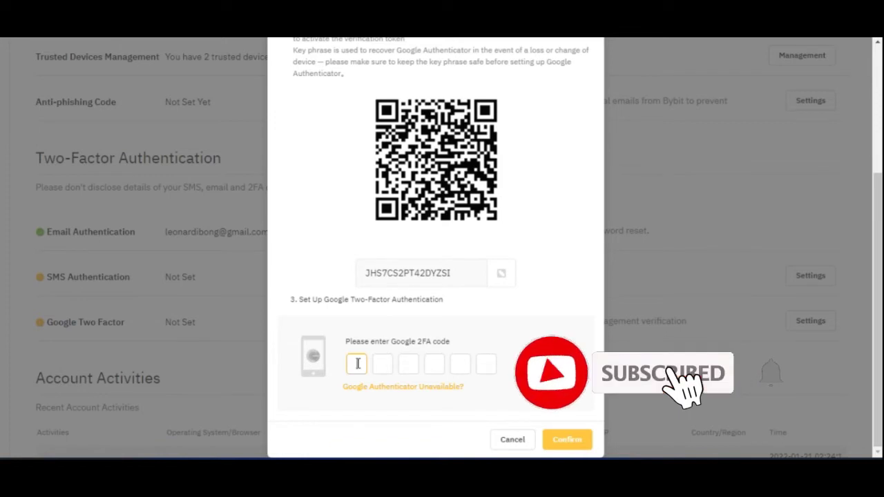
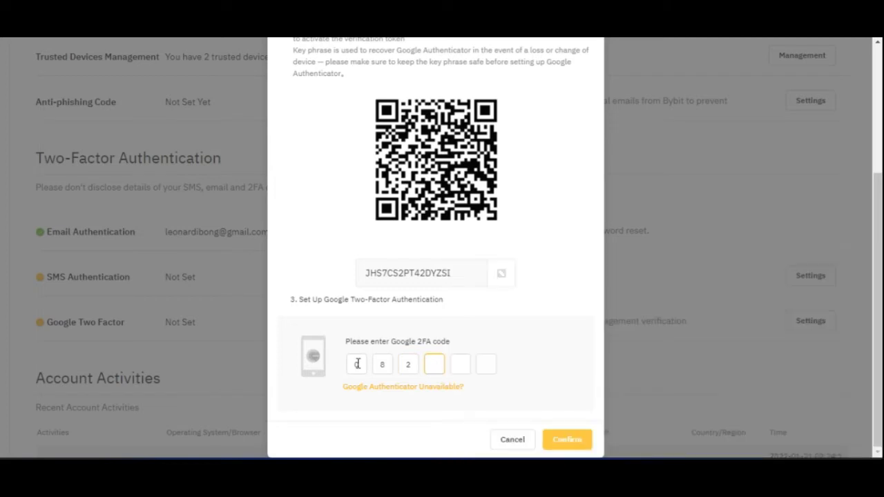
Submit the six-digit Google Authenticator code, then clear it and confirm a corrected code
{"action": "left_click", "coordinate": [570, 443]}
{"action": "left_click", "coordinate": [495, 365]}
{"action": "key", "text": "BackSpace"}
{"action": "key", "text": "BackSpace"}
{"action": "key", "text": "BackSpace"}
{"action": "key", "text": "BackSpace"}
{"action": "key", "text": "BackSpace"}
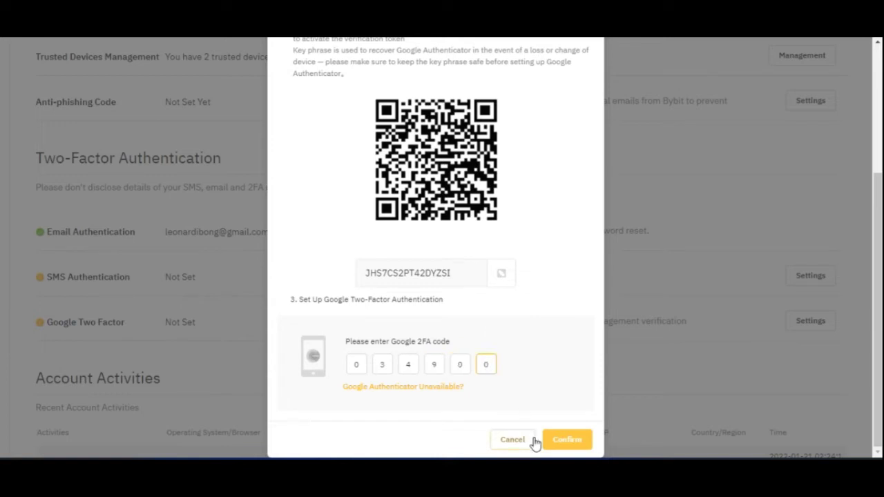
{"action": "left_click", "coordinate": [560, 441]}
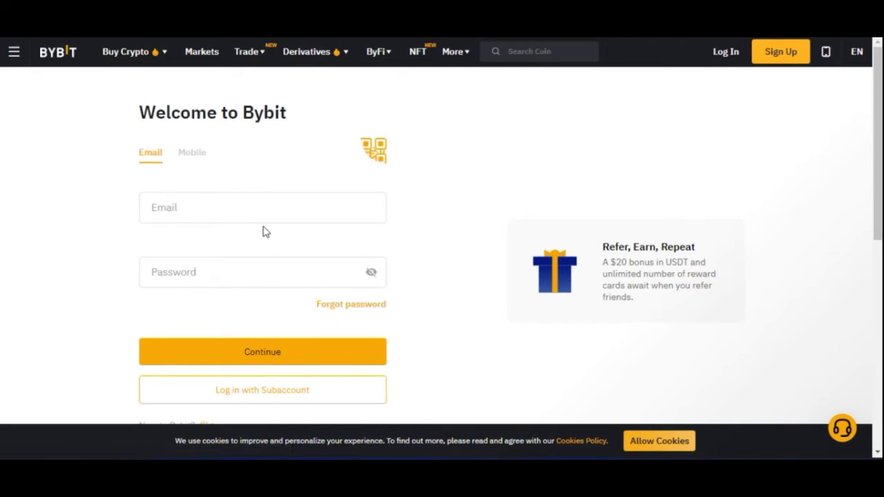
Continue the login and enter the Google Authenticator code on the Authentication page
{"action": "left_click", "coordinate": [235, 350]}
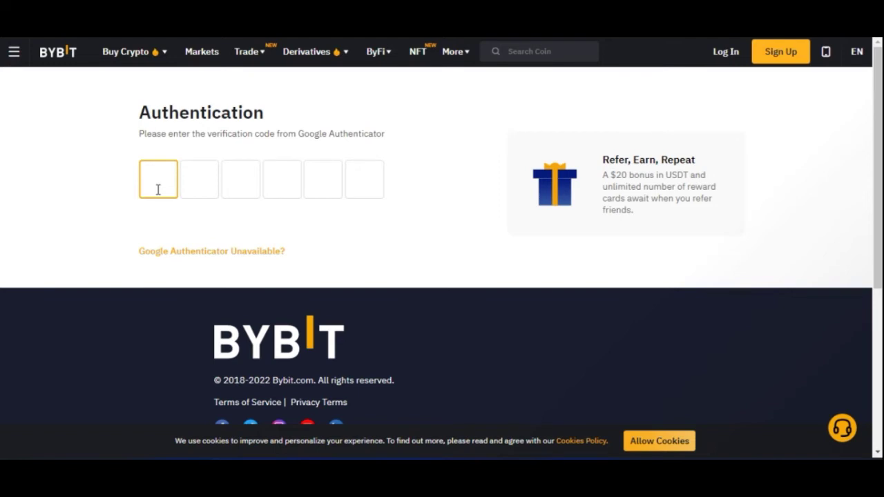
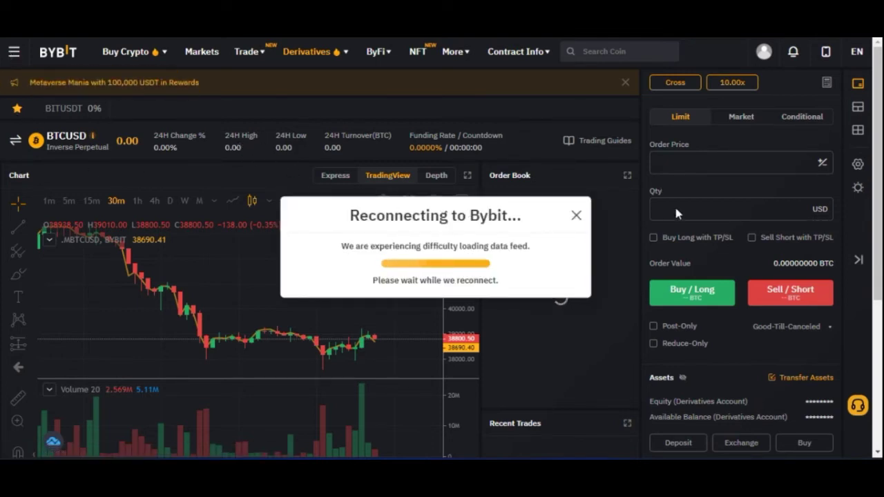
Dismiss the Reconnecting notice and navigate through the menu to Assets > Spot Account
{"action": "left_click", "coordinate": [577, 216]}
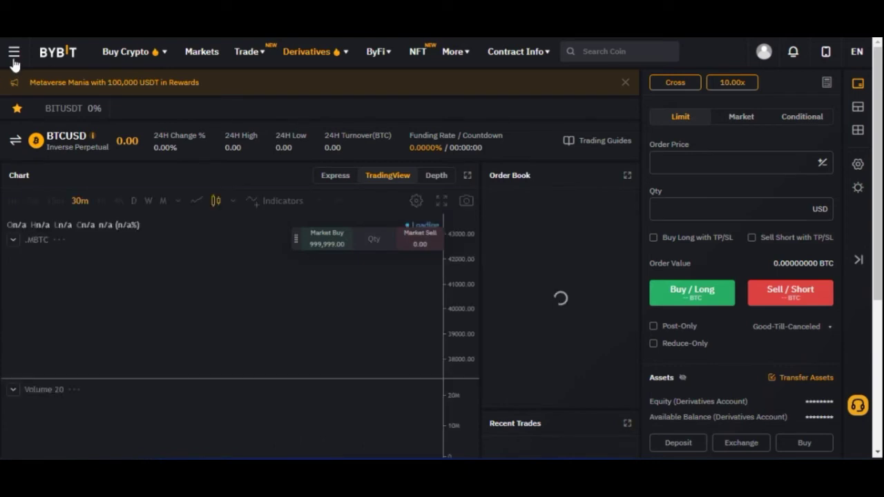
{"action": "left_click", "coordinate": [14, 53]}
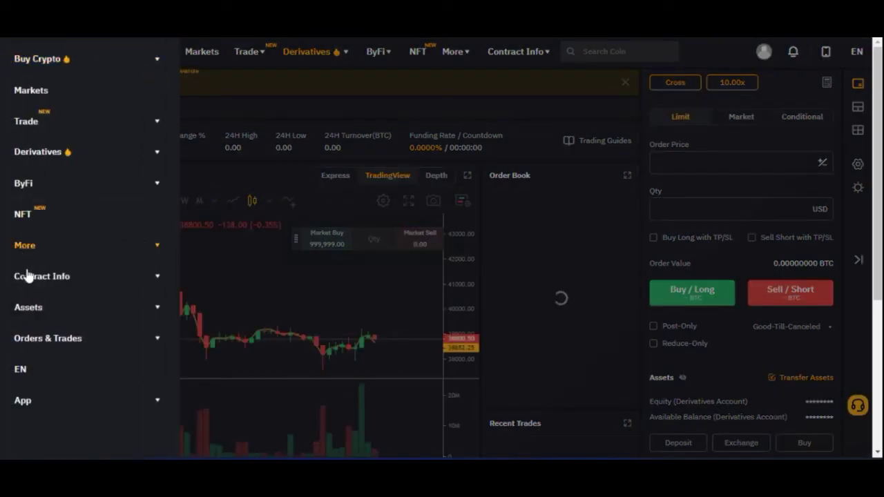
{"action": "left_click", "coordinate": [40, 306]}
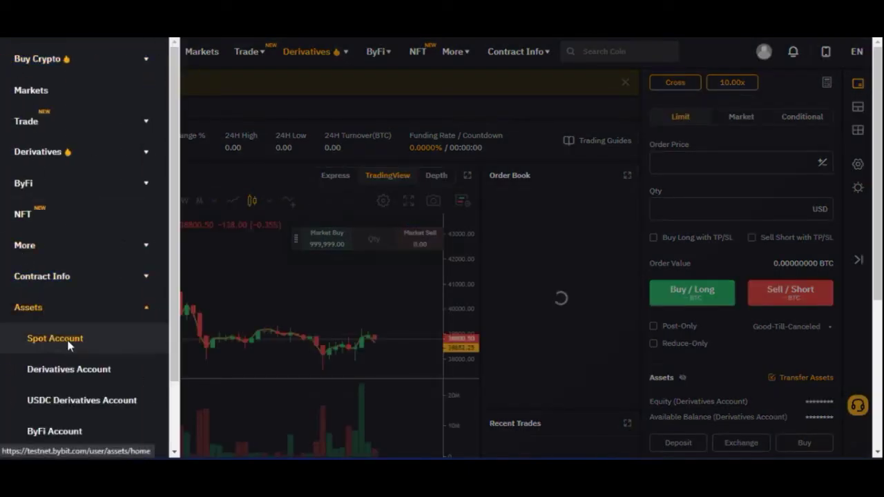
{"action": "left_click", "coordinate": [67, 345]}
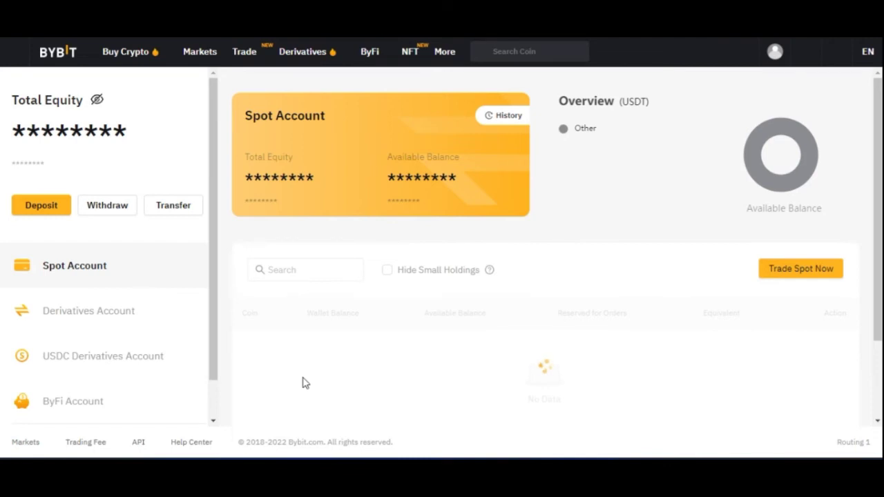
{"action": "left_click", "coordinate": [114, 205]}
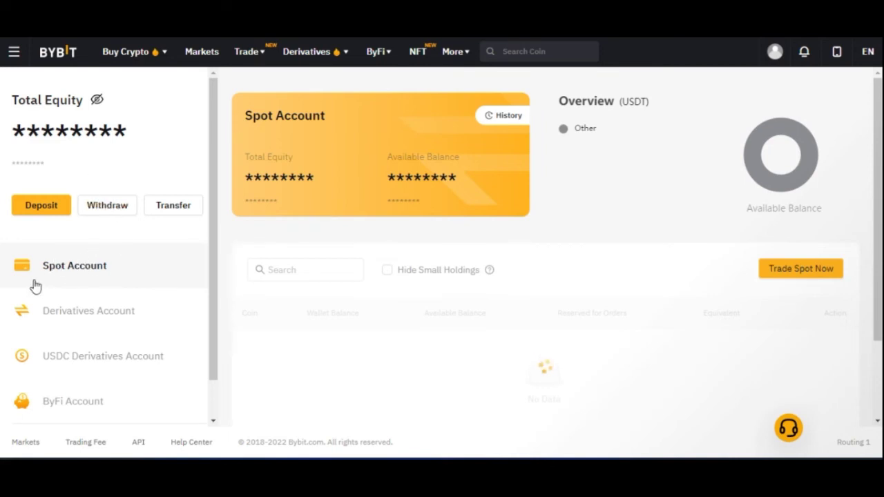
Transfer 5000 USDT from the Derivatives Account to the Spot Account and confirm
{"action": "left_click", "coordinate": [166, 209]}
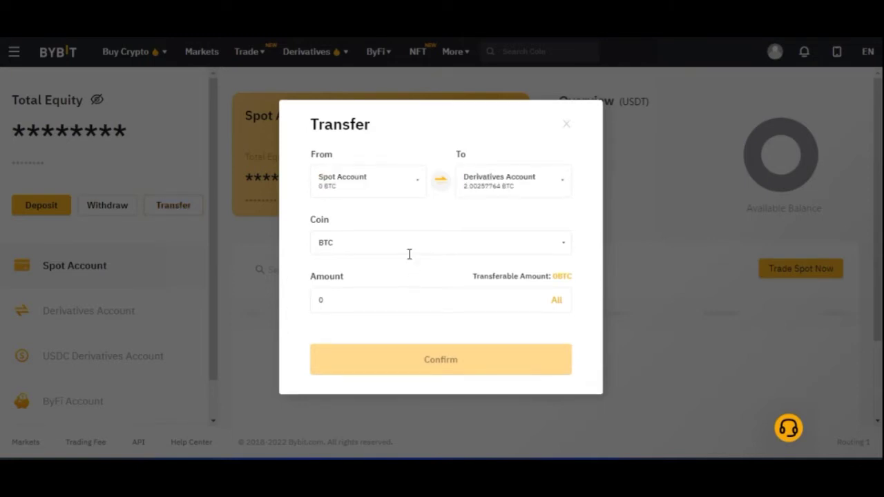
{"action": "left_click", "coordinate": [440, 180]}
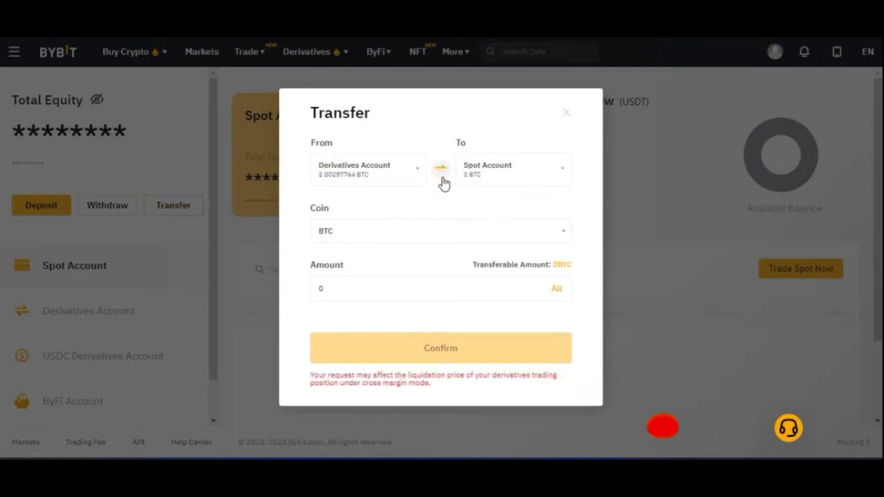
{"action": "left_click", "coordinate": [345, 235]}
{"action": "left_click", "coordinate": [346, 258]}
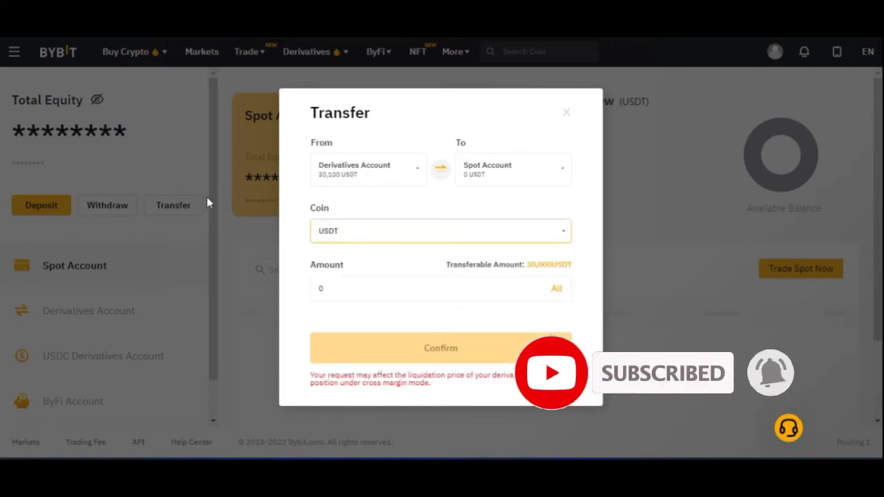
{"action": "left_click", "coordinate": [511, 233]}
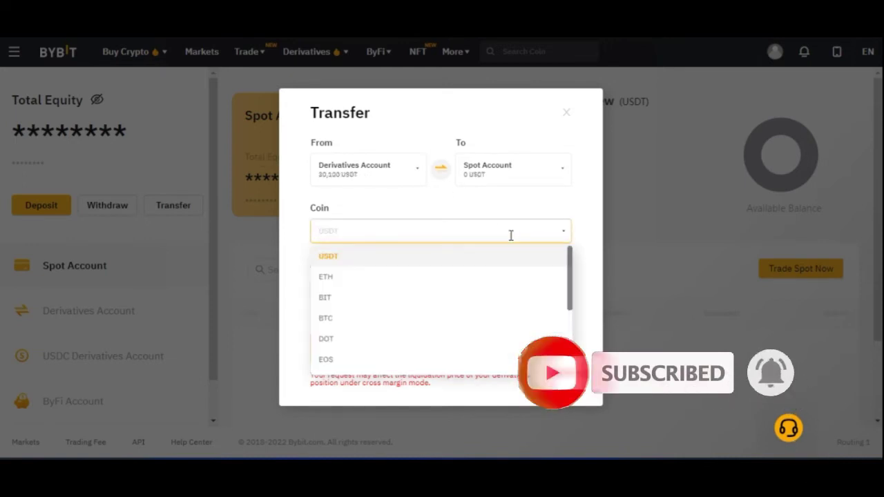
{"action": "left_click", "coordinate": [492, 228]}
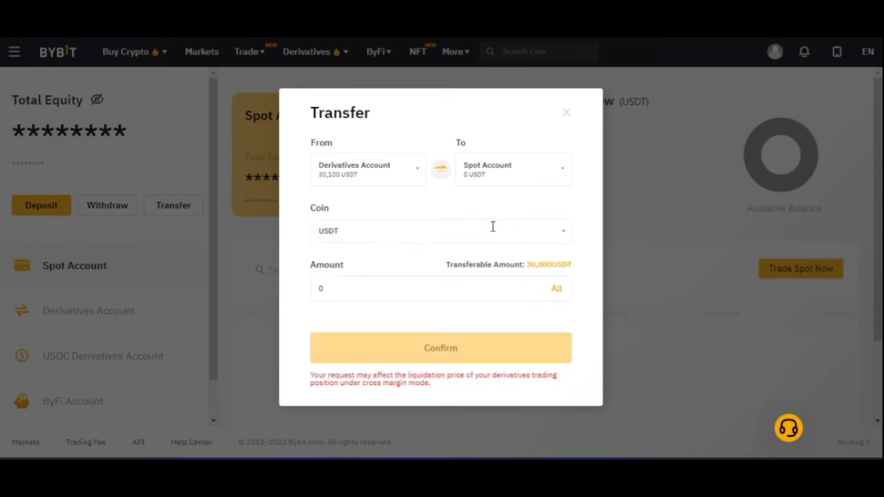
{"action": "left_click", "coordinate": [469, 289]}
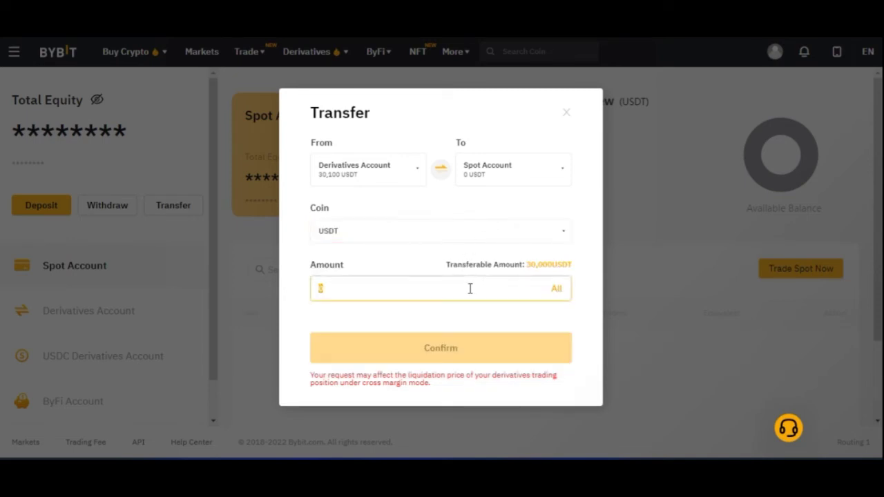
{"action": "type", "text": "50"}
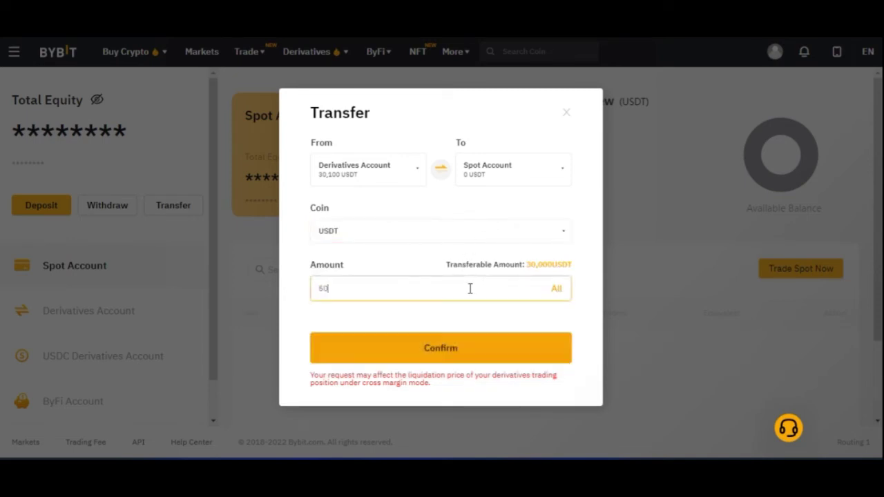
{"action": "type", "text": "00"}
{"action": "left_click", "coordinate": [470, 361]}
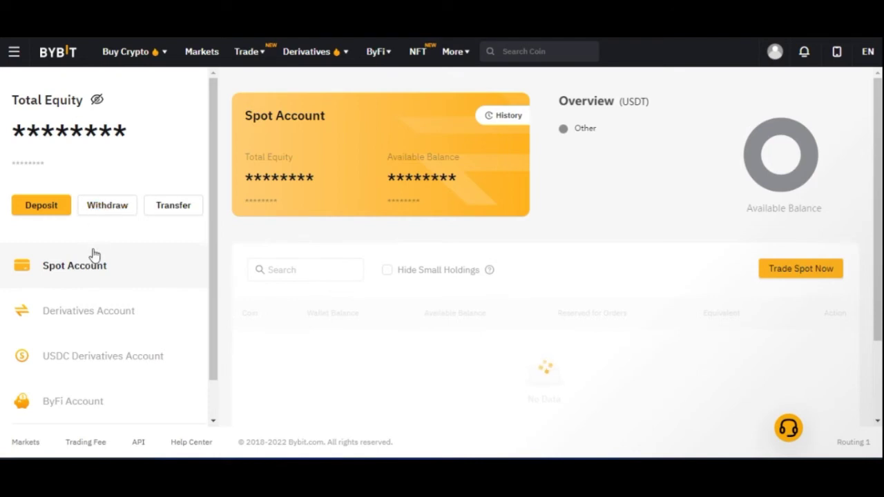
Open Withdraw with USDT on the ERC20 chain, then go add a wallet address
{"action": "left_click", "coordinate": [106, 211]}
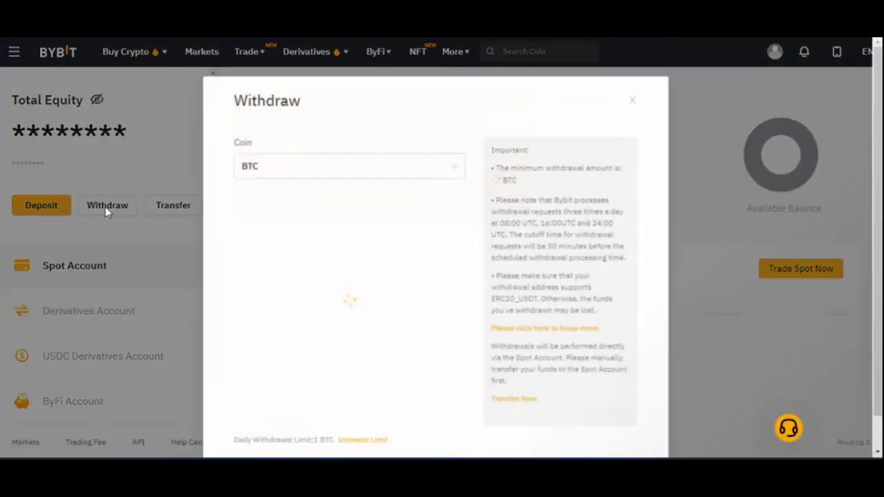
{"action": "left_click", "coordinate": [407, 166]}
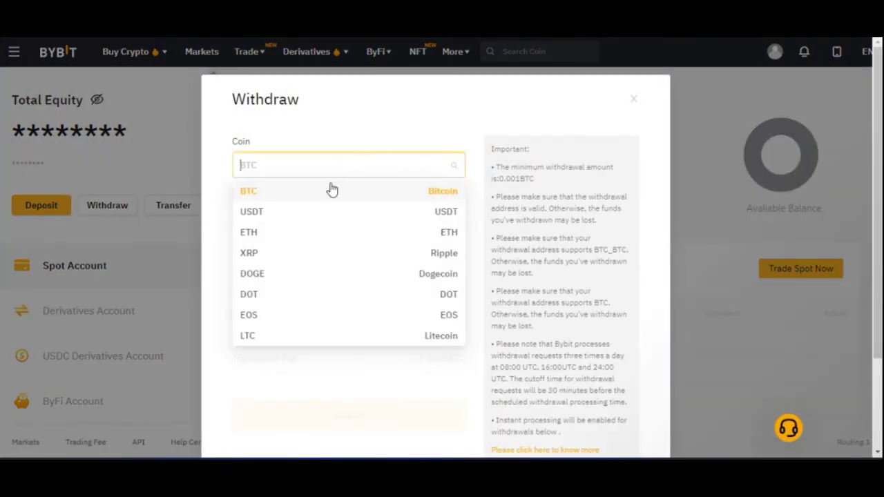
{"action": "left_click", "coordinate": [261, 219]}
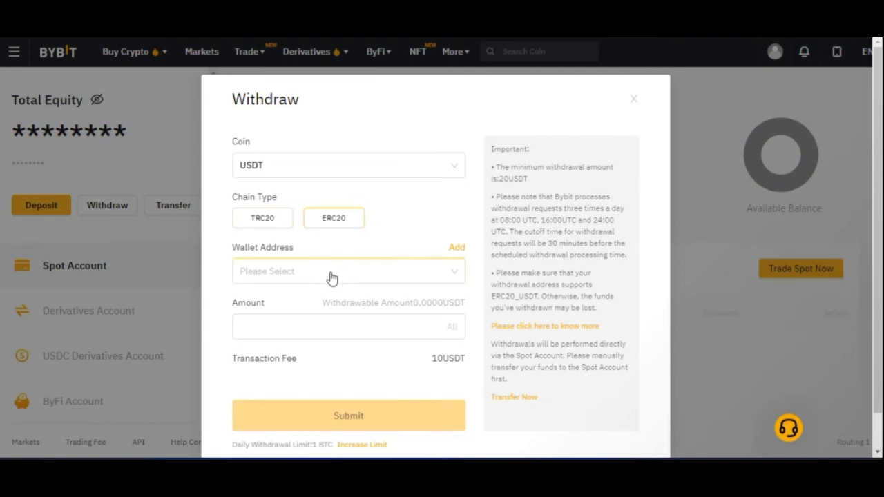
{"action": "left_click", "coordinate": [456, 247]}
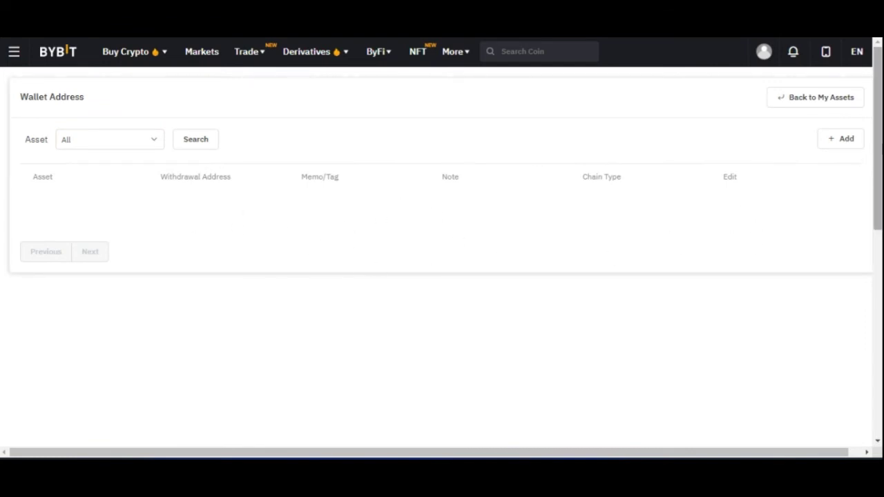
Start adding a new entry on the empty Wallet Address page
{"action": "left_click", "coordinate": [838, 139]}
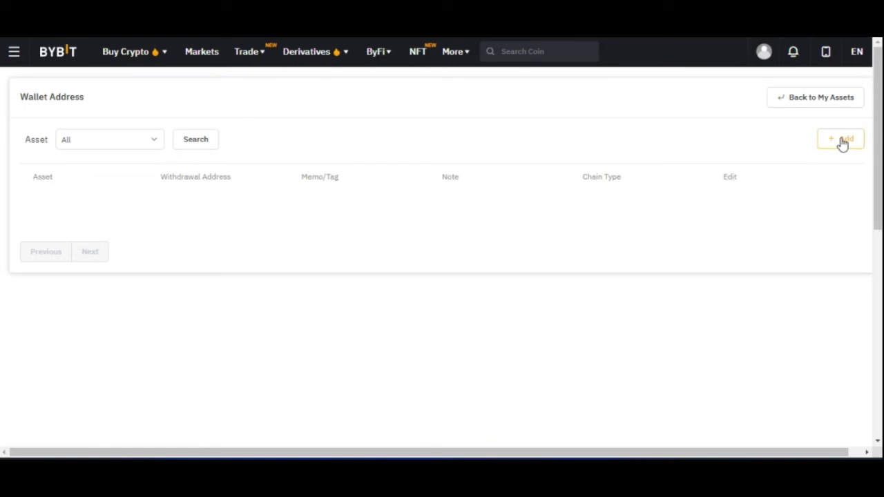
Open the new address form and set Asset to USDT and chain type to ERC20
{"action": "left_click", "coordinate": [842, 141]}
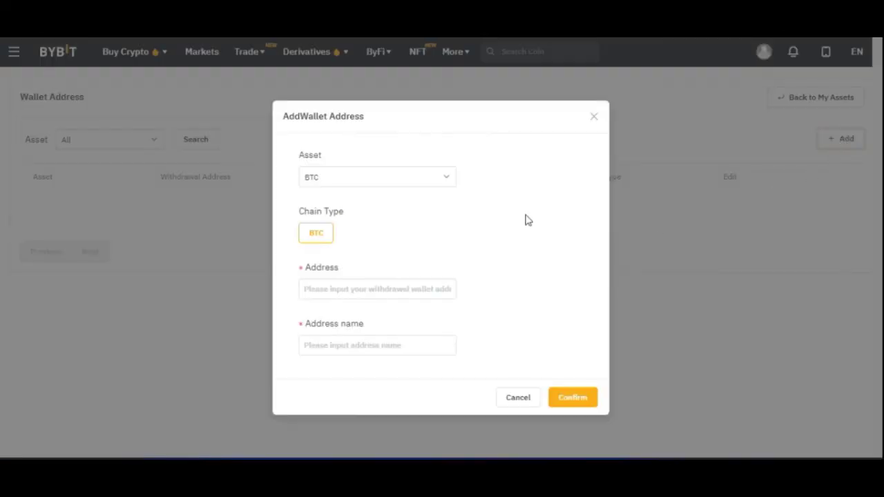
{"action": "left_click", "coordinate": [398, 177]}
{"action": "left_click", "coordinate": [340, 228]}
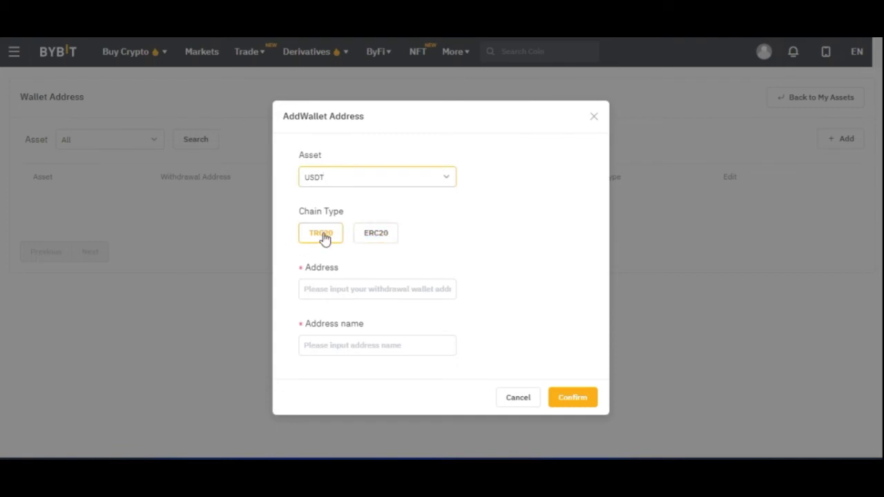
{"action": "left_click", "coordinate": [374, 234]}
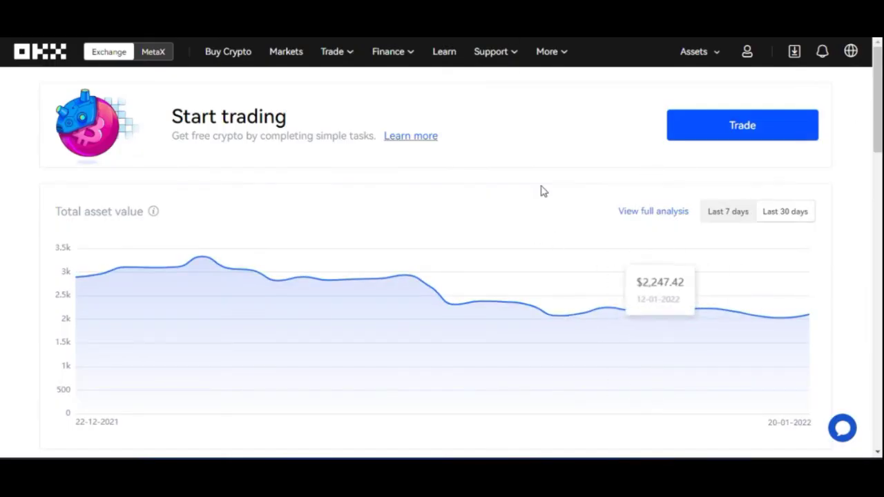
On OKX's Deposit page, choose USDT on USDT-ERC20, dismiss the warning, and copy the address
{"action": "mouse_move", "coordinate": [695, 59]}
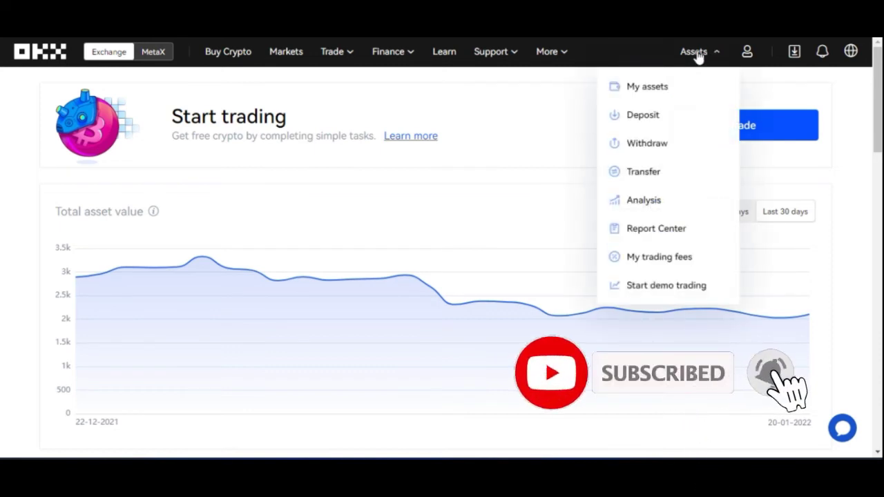
{"action": "left_click", "coordinate": [639, 117]}
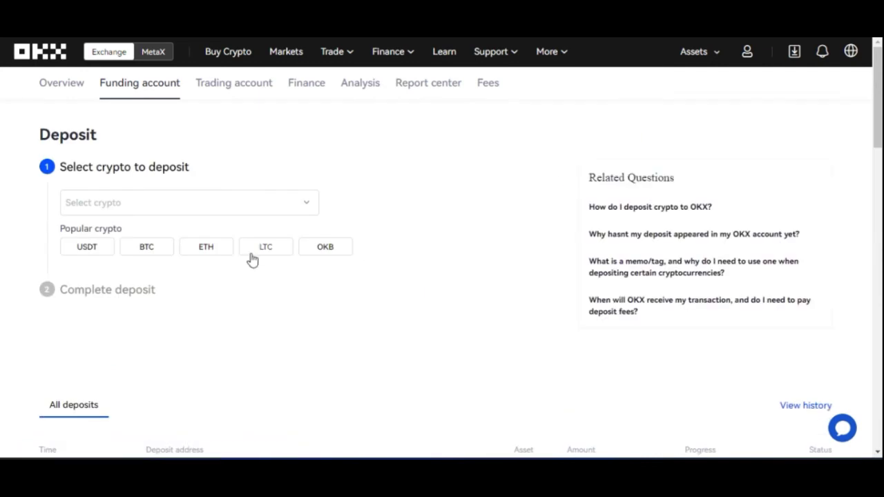
{"action": "scroll", "coordinate": [252, 259], "scroll_direction": "down", "scroll_amount": 1}
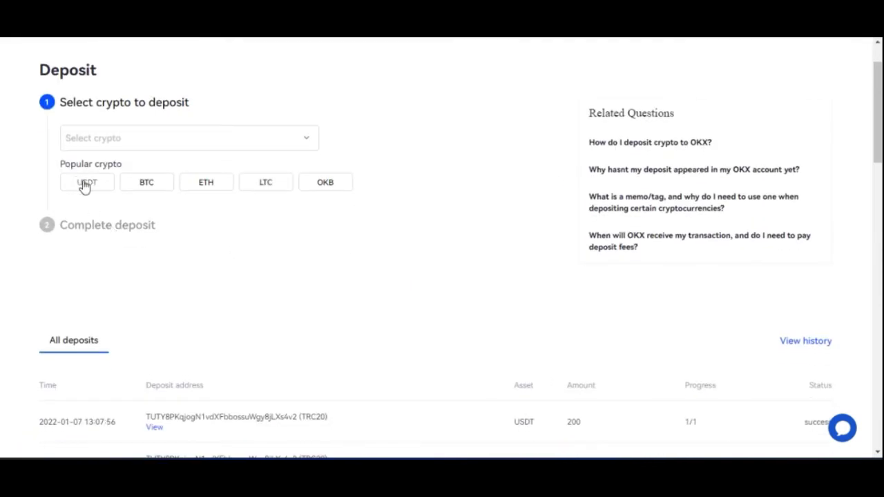
{"action": "left_click", "coordinate": [83, 185]}
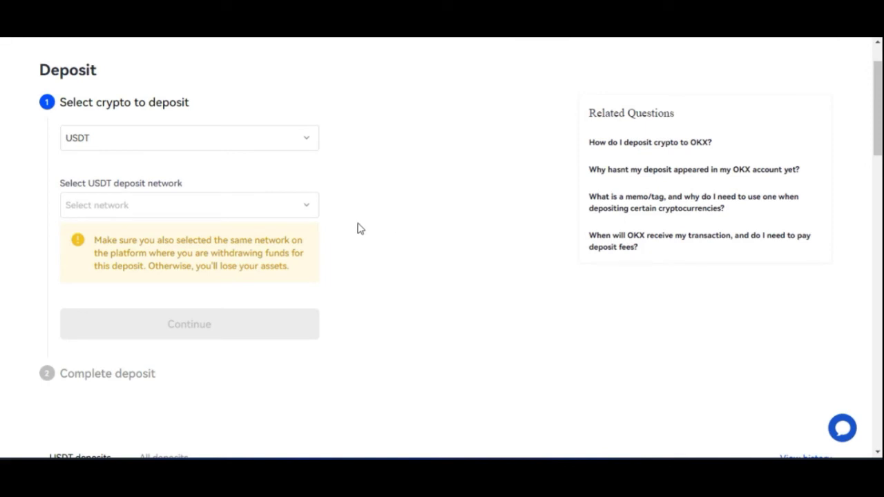
{"action": "left_click", "coordinate": [220, 207]}
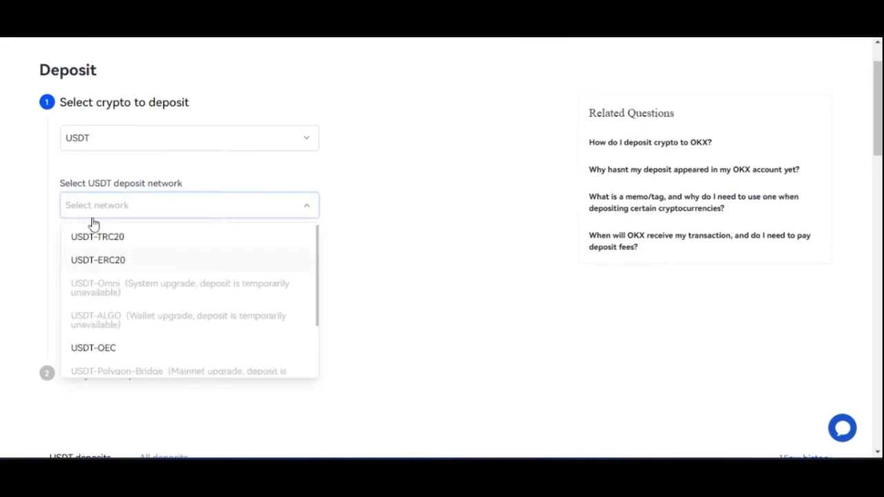
{"action": "left_click", "coordinate": [97, 260]}
{"action": "scroll", "coordinate": [159, 183], "scroll_direction": "down", "scroll_amount": 1}
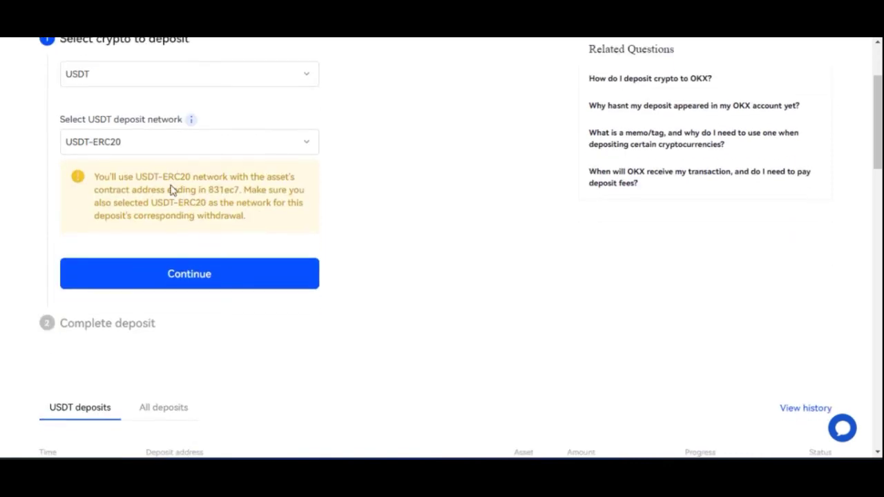
{"action": "left_click", "coordinate": [185, 278]}
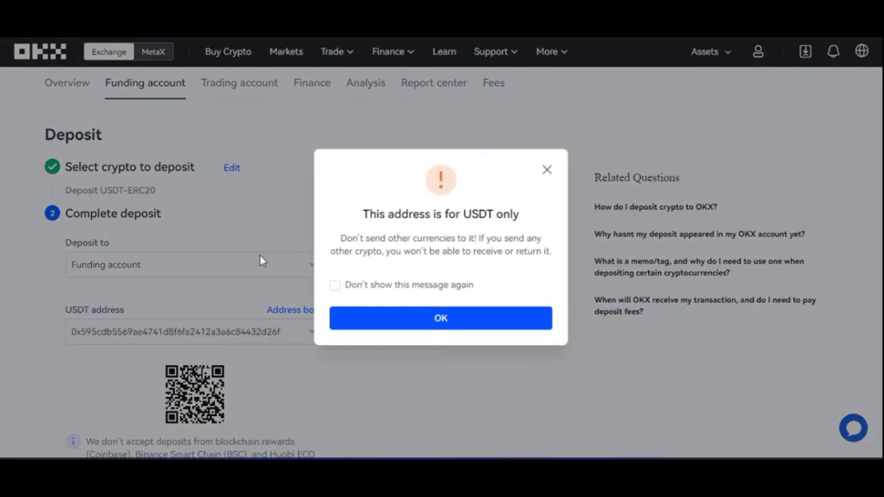
{"action": "left_click", "coordinate": [439, 318]}
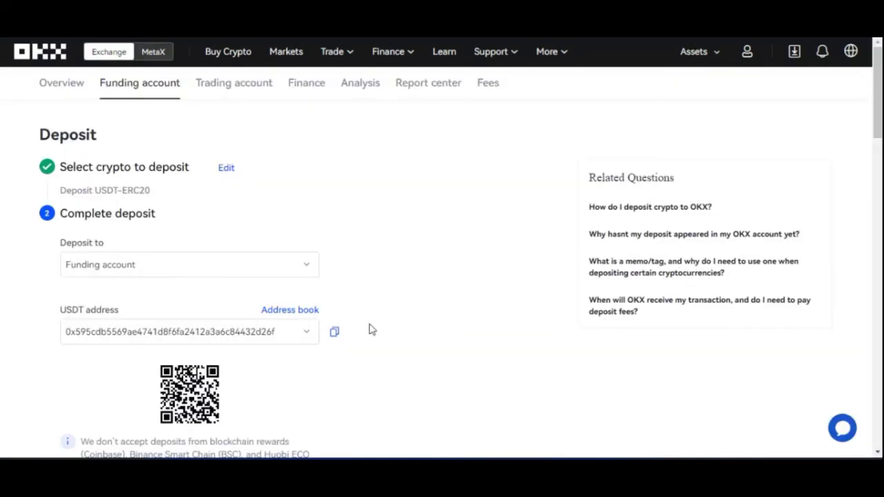
{"action": "left_click", "coordinate": [332, 333]}
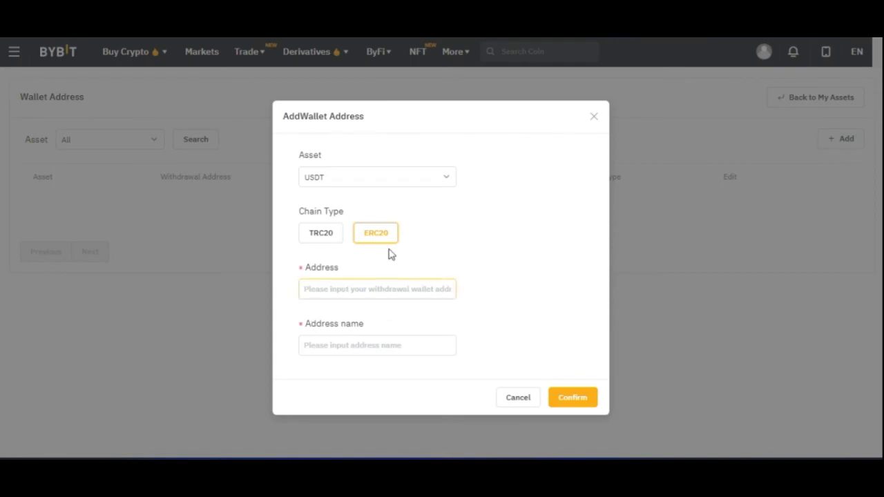
Paste the copied OKX deposit address and label it 'okex erc20 usdt'
{"action": "right_click", "coordinate": [349, 289]}
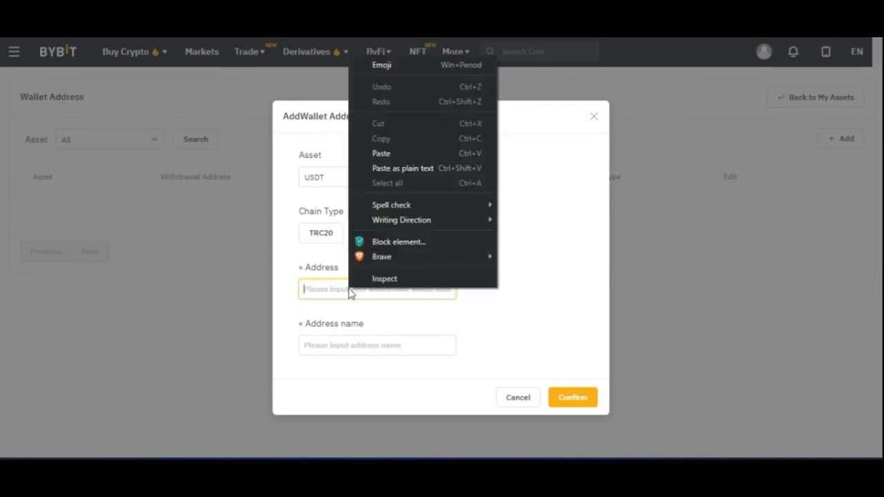
{"action": "left_click", "coordinate": [393, 150]}
{"action": "left_click", "coordinate": [347, 347]}
{"action": "type", "text": "d"}
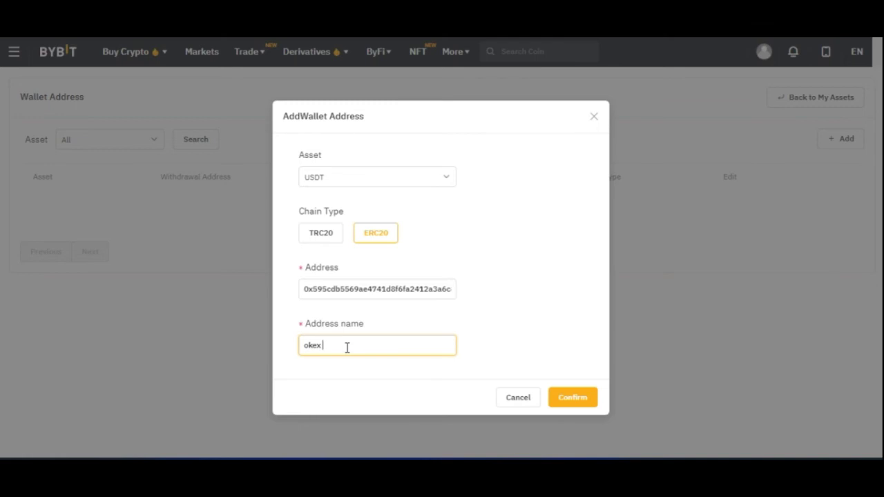
{"action": "type", "text": "erc"}
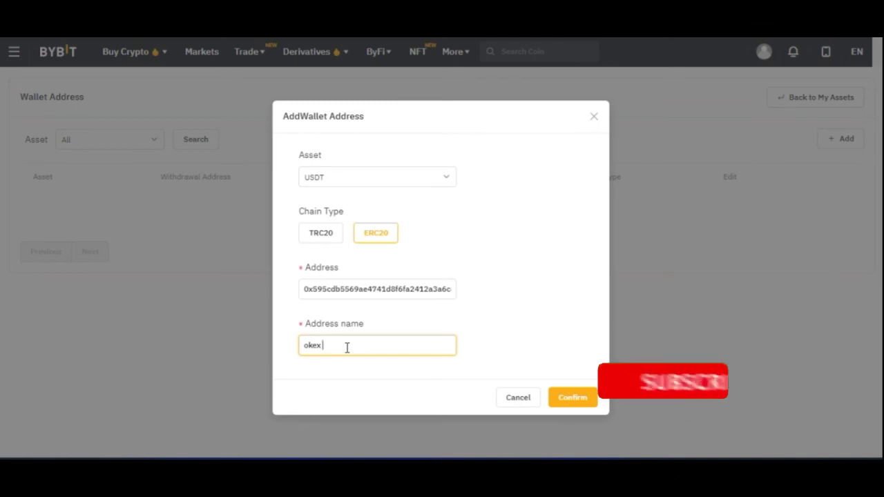
{"action": "type", "text": "20"}
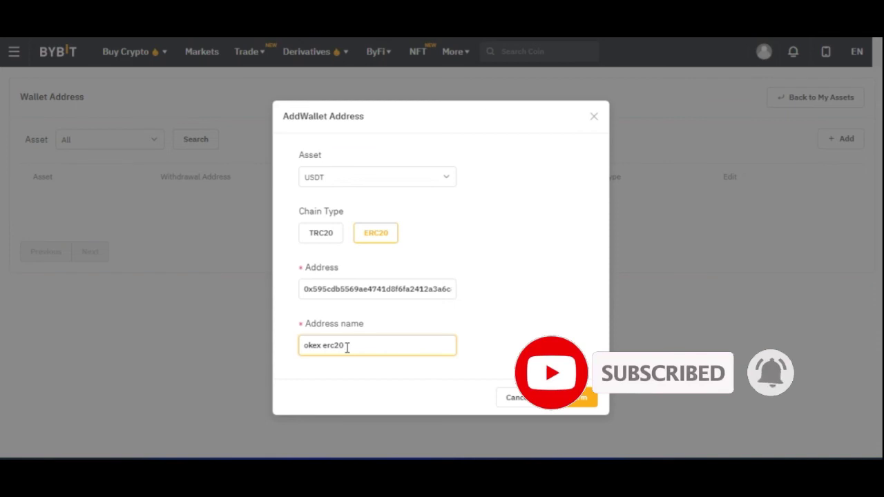
{"action": "type", "text": " usdt"}
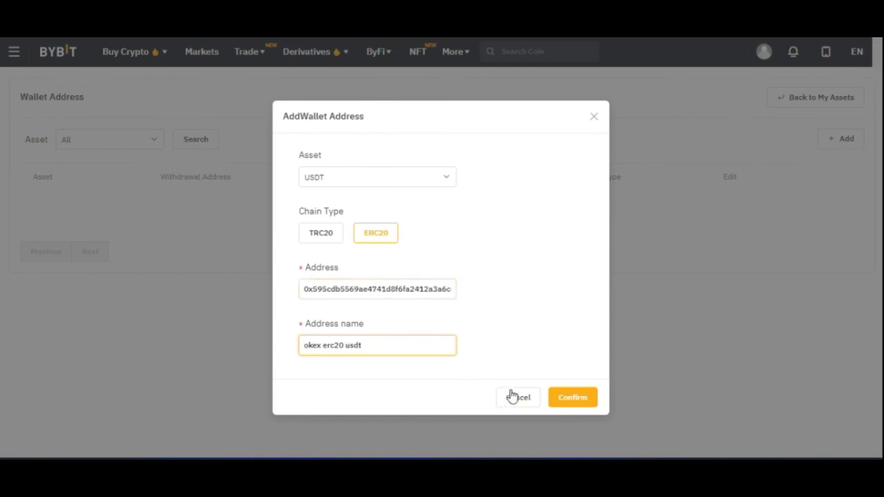
Confirm the new address with a Google 2FA code, then return to the assets overview
{"action": "left_click", "coordinate": [567, 398]}
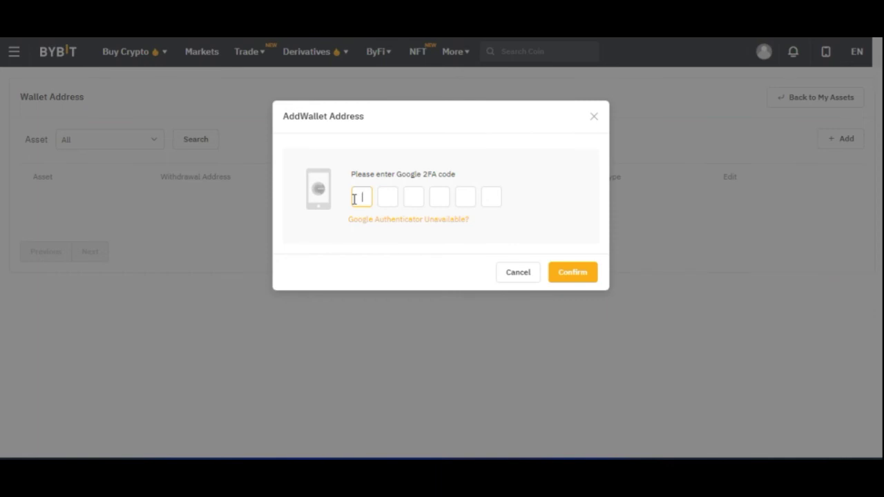
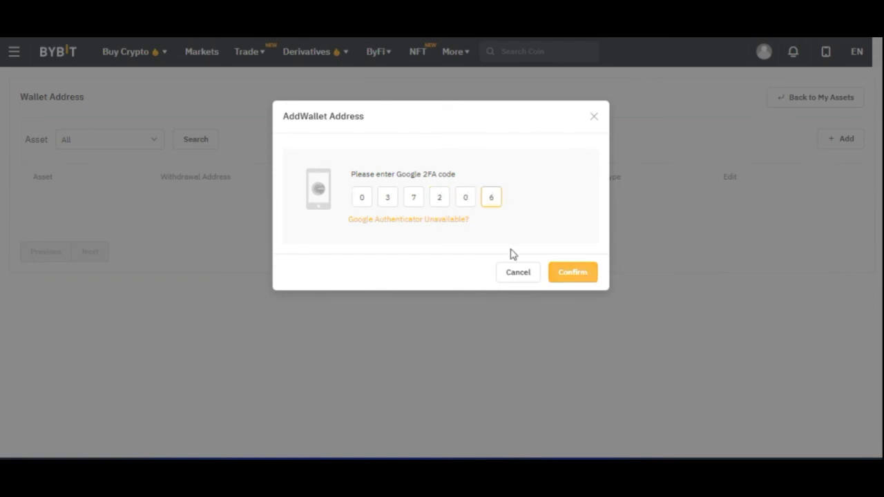
{"action": "left_click", "coordinate": [570, 274]}
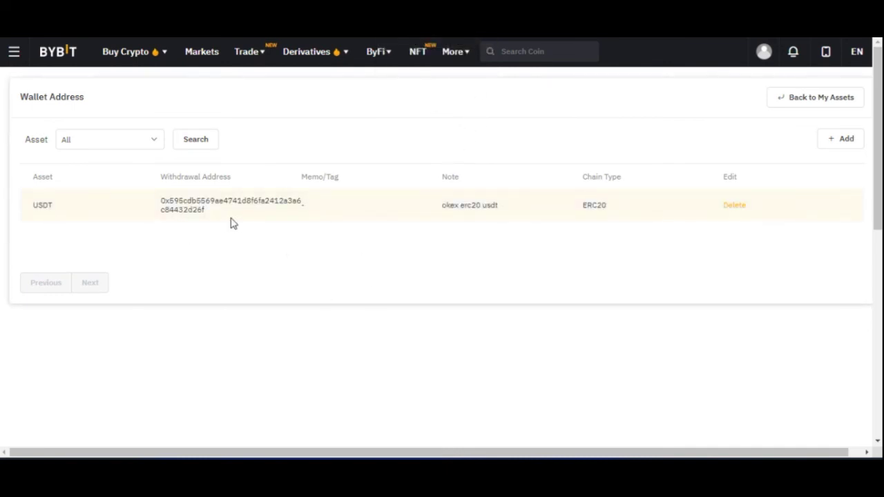
{"action": "left_click", "coordinate": [816, 102]}
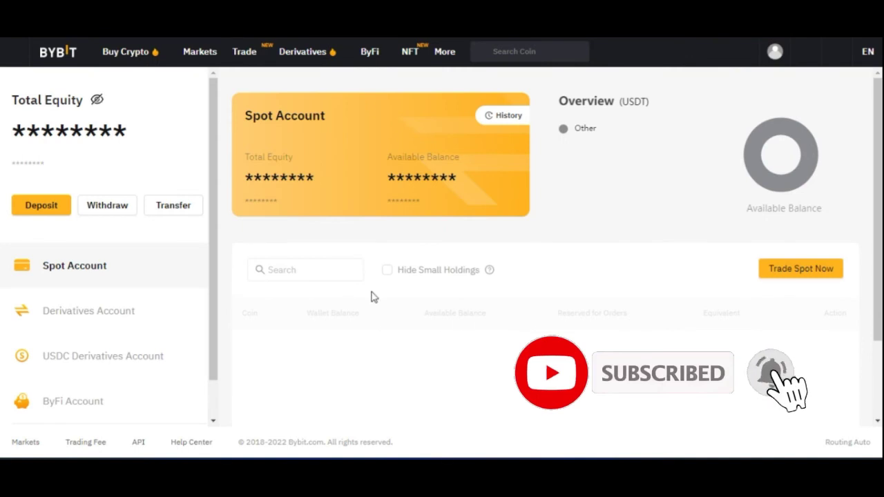
Start a USDT withdrawal and choose the saved 'okex erc20 usdt' address as its wallet address
{"action": "left_click", "coordinate": [105, 207]}
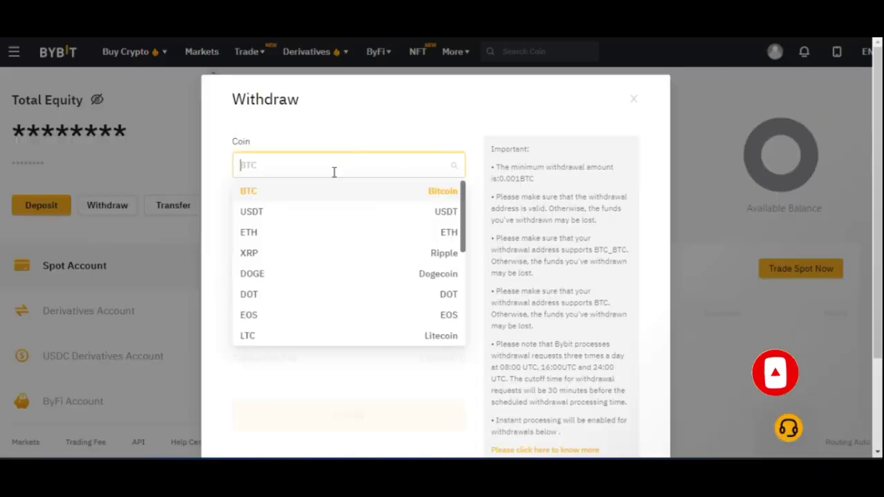
{"action": "left_click", "coordinate": [257, 212]}
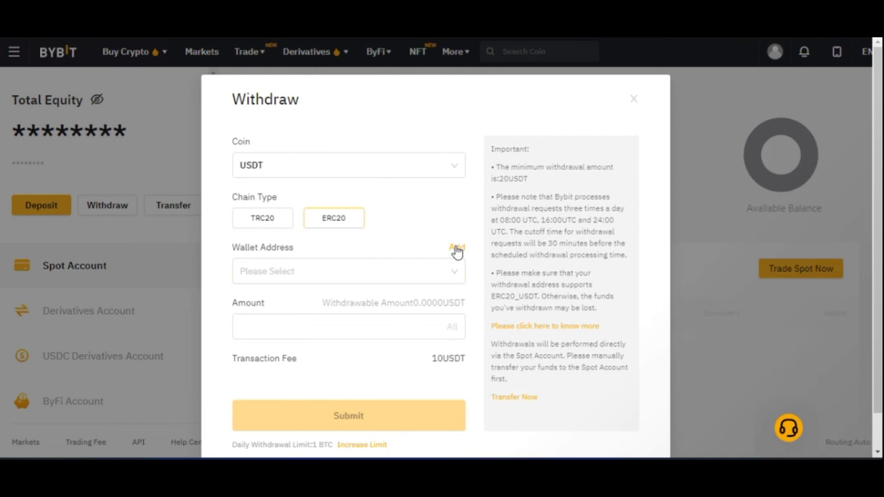
{"action": "left_click", "coordinate": [306, 271]}
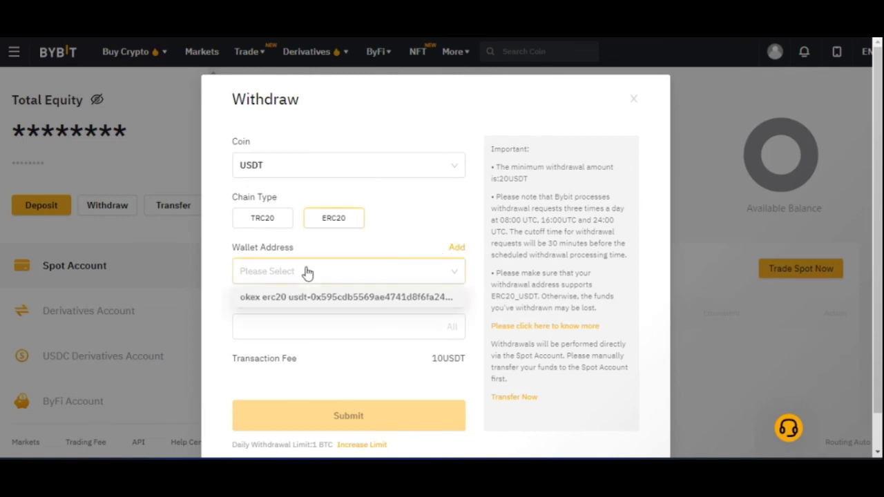
{"action": "left_click", "coordinate": [302, 304]}
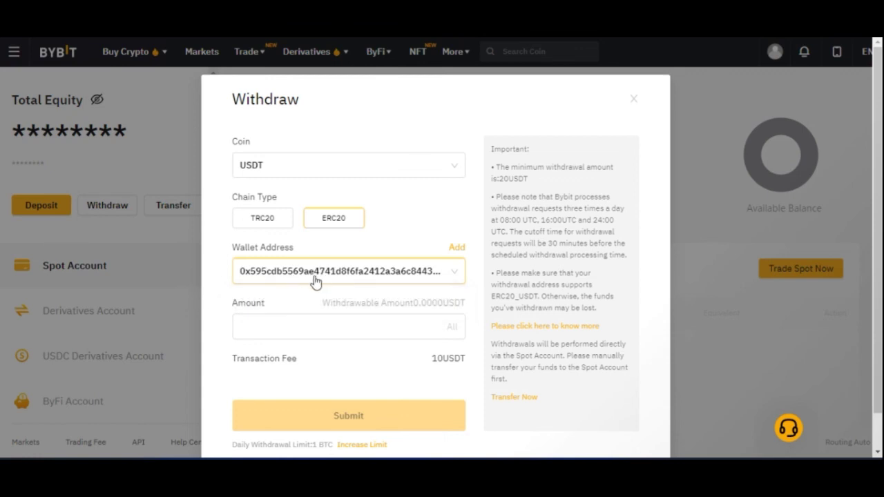